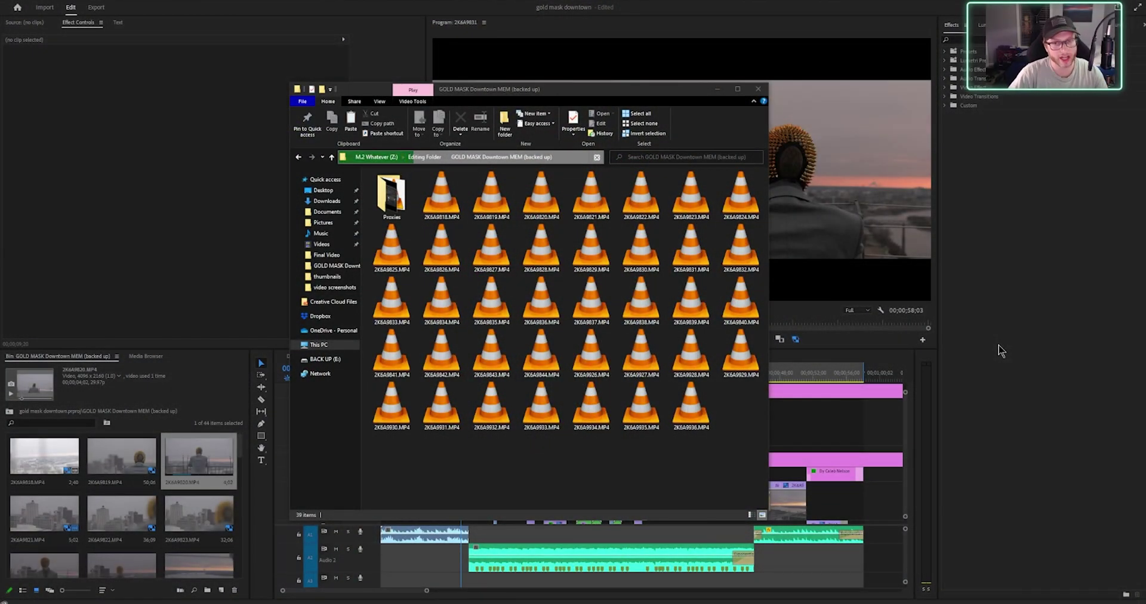
Switch from File Explorer back to Premiere Pro's 2K6A9851 sequence timeline
{"action": "key", "text": "alt+Tab"}
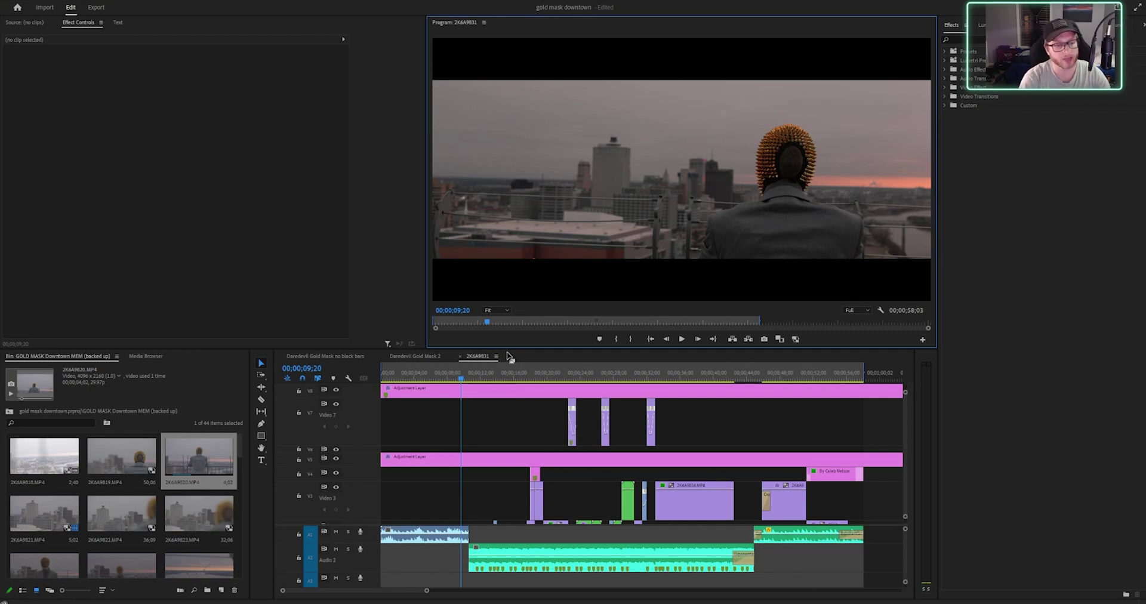
Play the sequence at full resolution and stop it at 00;00;24;02
{"action": "left_click", "coordinate": [683, 340]}
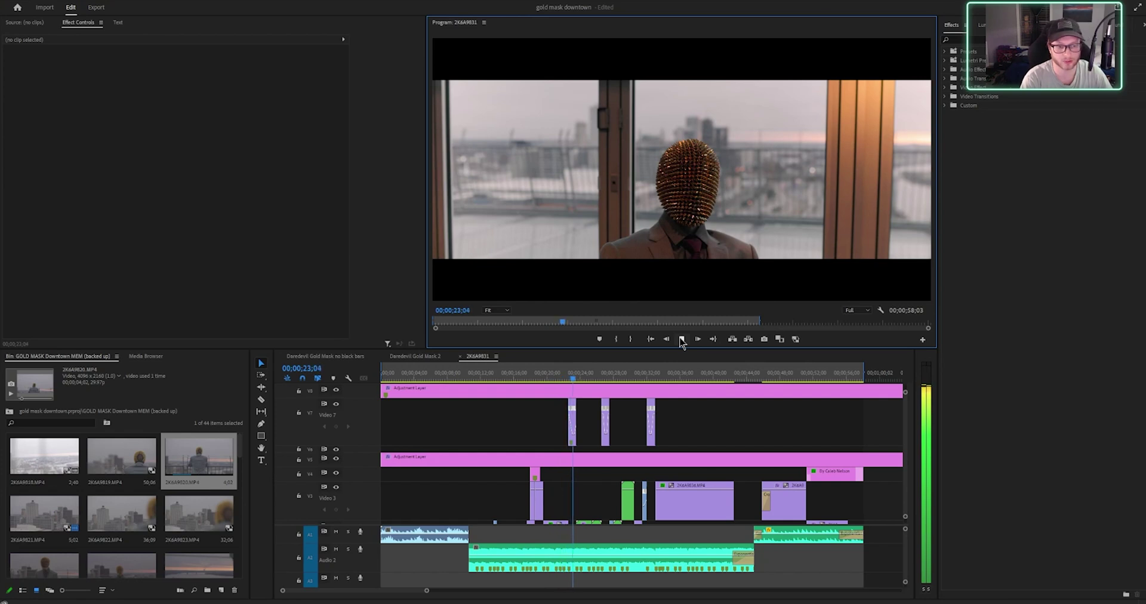
{"action": "left_click", "coordinate": [682, 339]}
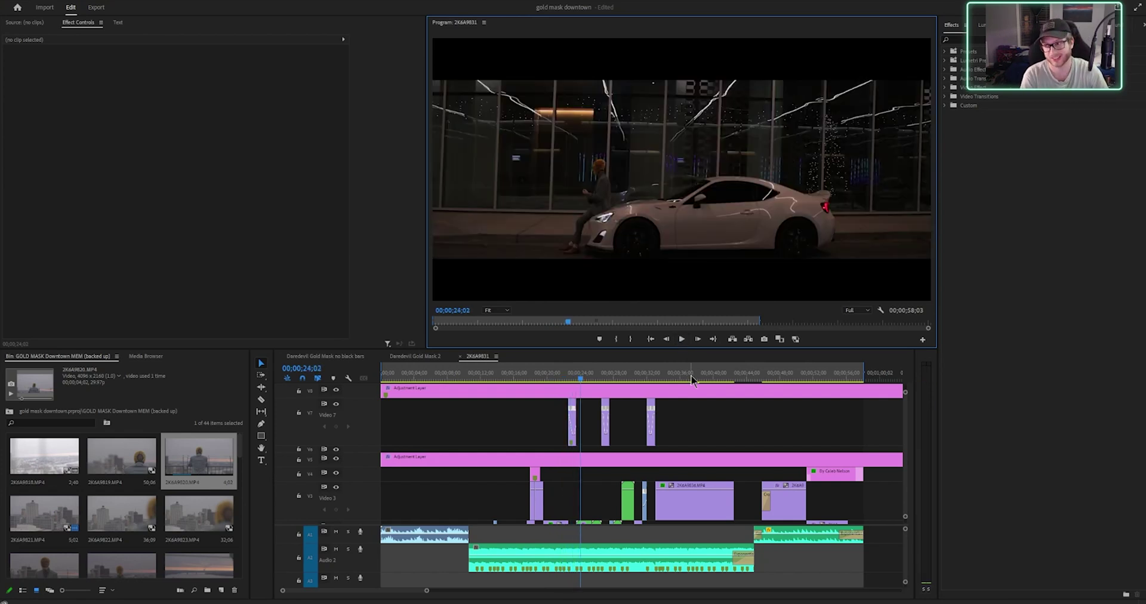
Set playback resolution to 1/16, move the playhead back, and replay the sequence
{"action": "left_click", "coordinate": [852, 311]}
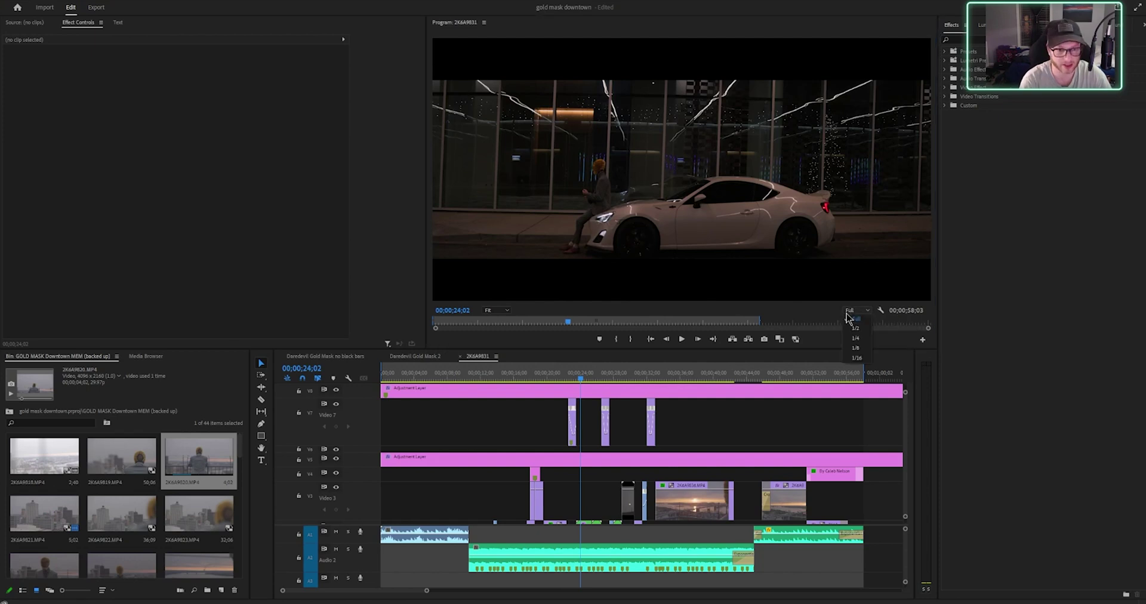
{"action": "left_click", "coordinate": [857, 362]}
{"action": "left_click_drag", "start_coordinate": [581, 378], "coordinate": [471, 378]}
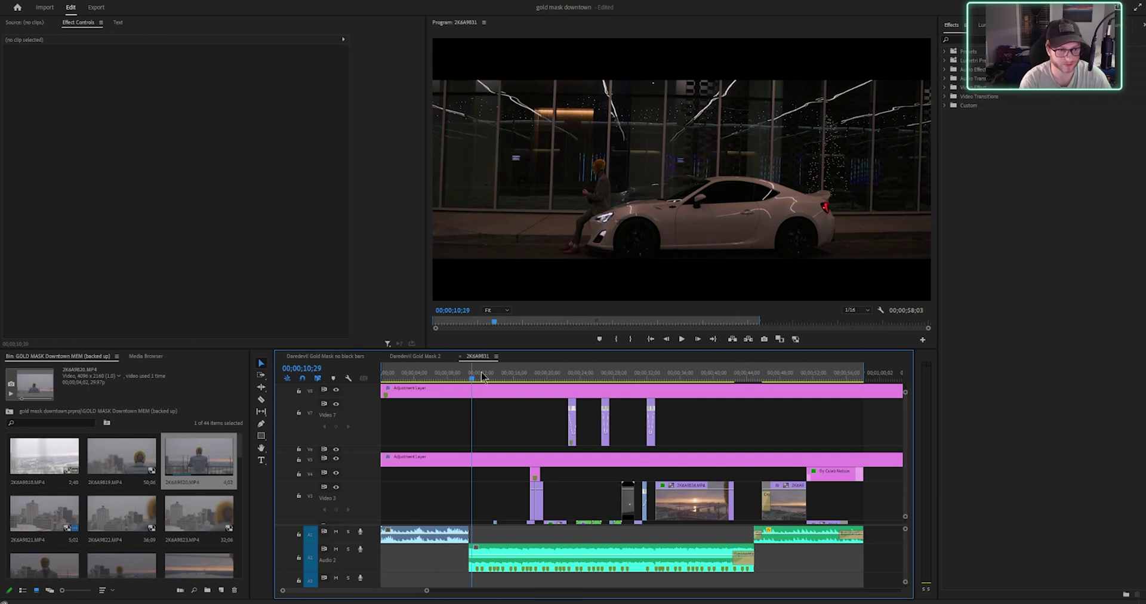
{"action": "left_click", "coordinate": [681, 340]}
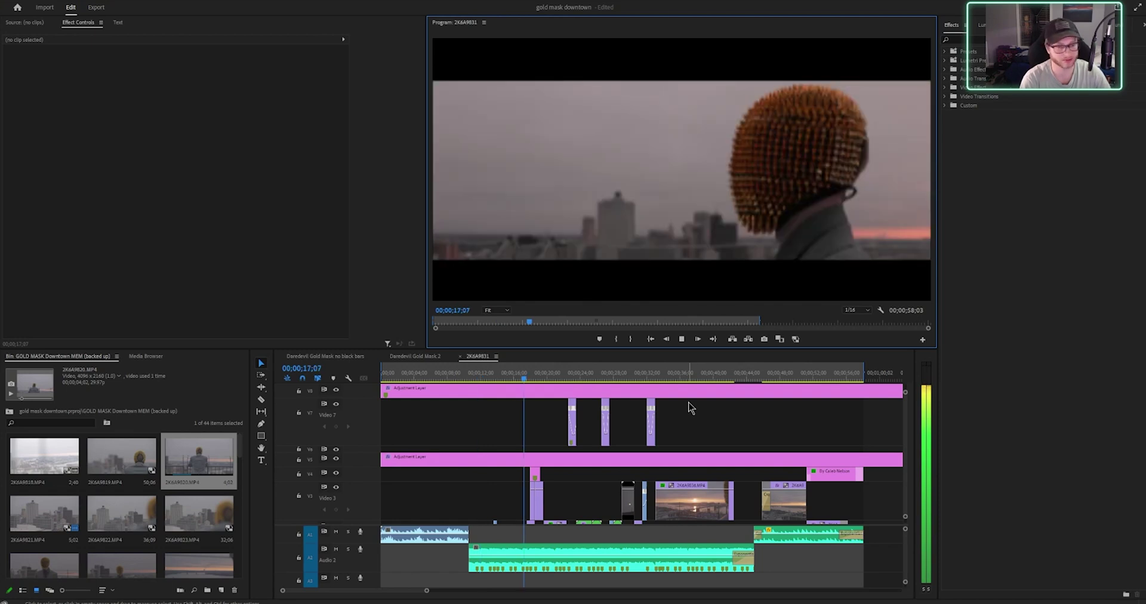
{"action": "left_click", "coordinate": [682, 338]}
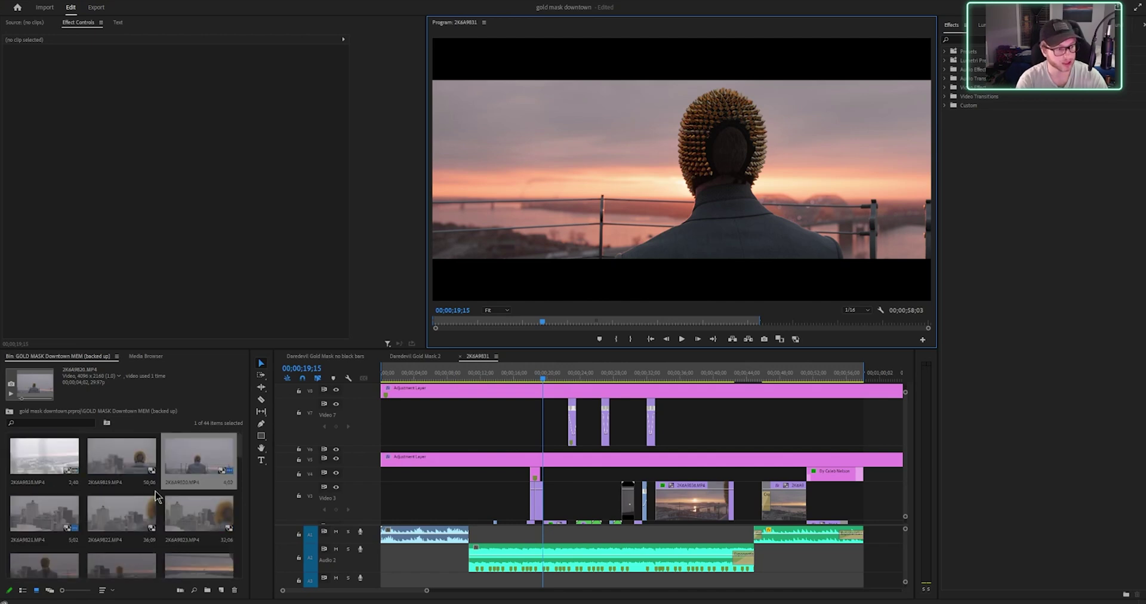
Select 30 bin clips starting at 2K6A9818 and choose Proxy > Create Proxies
{"action": "left_click", "coordinate": [45, 457]}
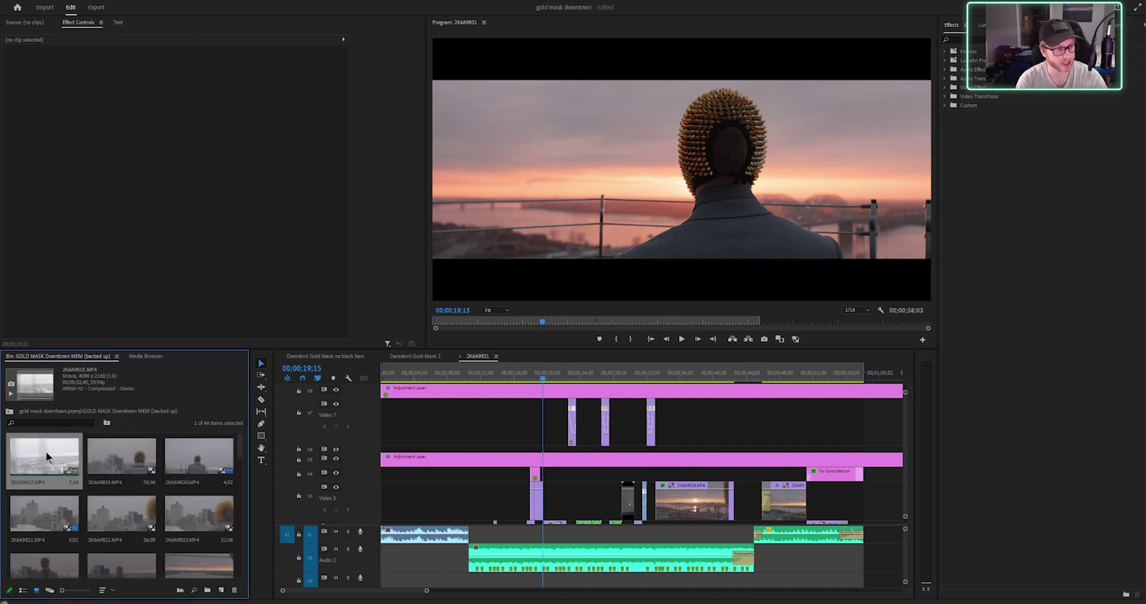
{"action": "left_click_drag", "start_coordinate": [239, 451], "coordinate": [239, 540]}
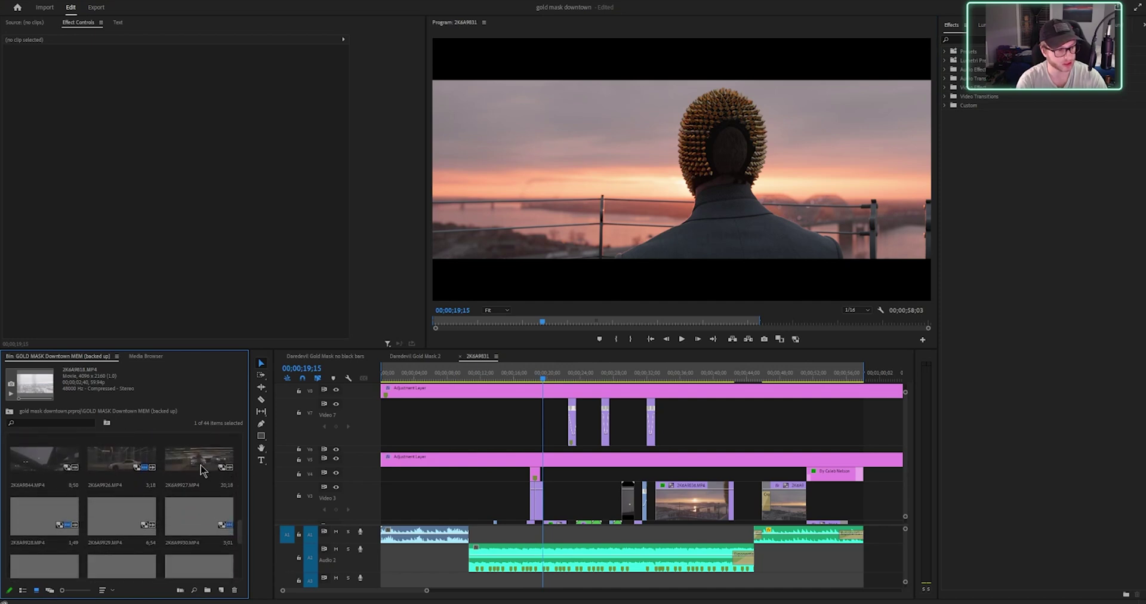
{"action": "left_click", "coordinate": [208, 510], "text": "shift"}
{"action": "left_click_drag", "start_coordinate": [239, 536], "coordinate": [242, 503]}
{"action": "scroll", "coordinate": [185, 457], "scroll_direction": "up", "scroll_amount": 5}
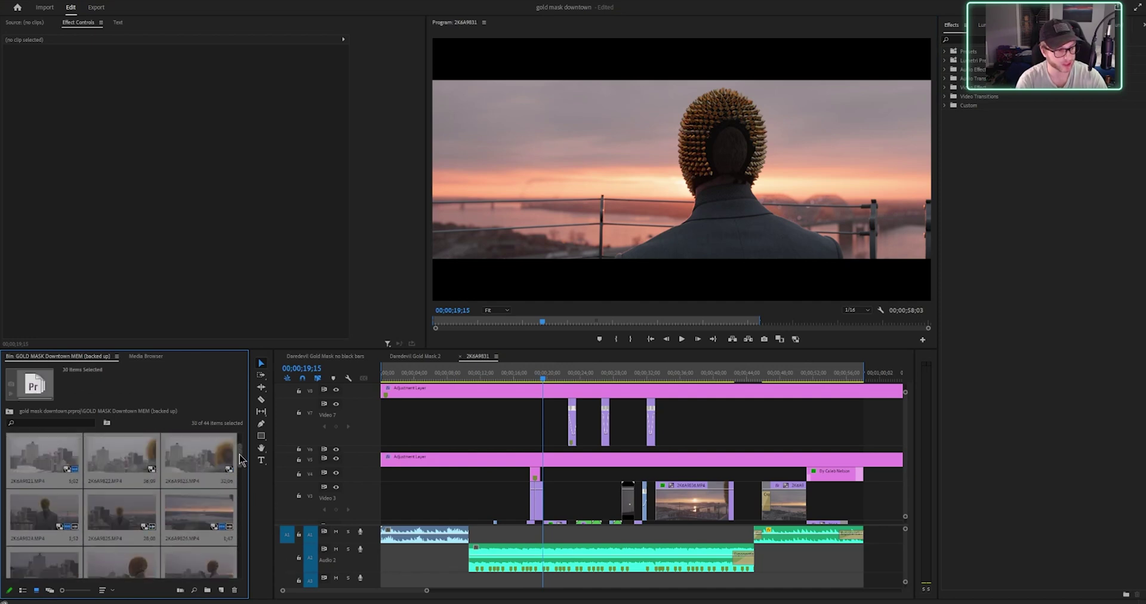
{"action": "right_click", "coordinate": [127, 486]}
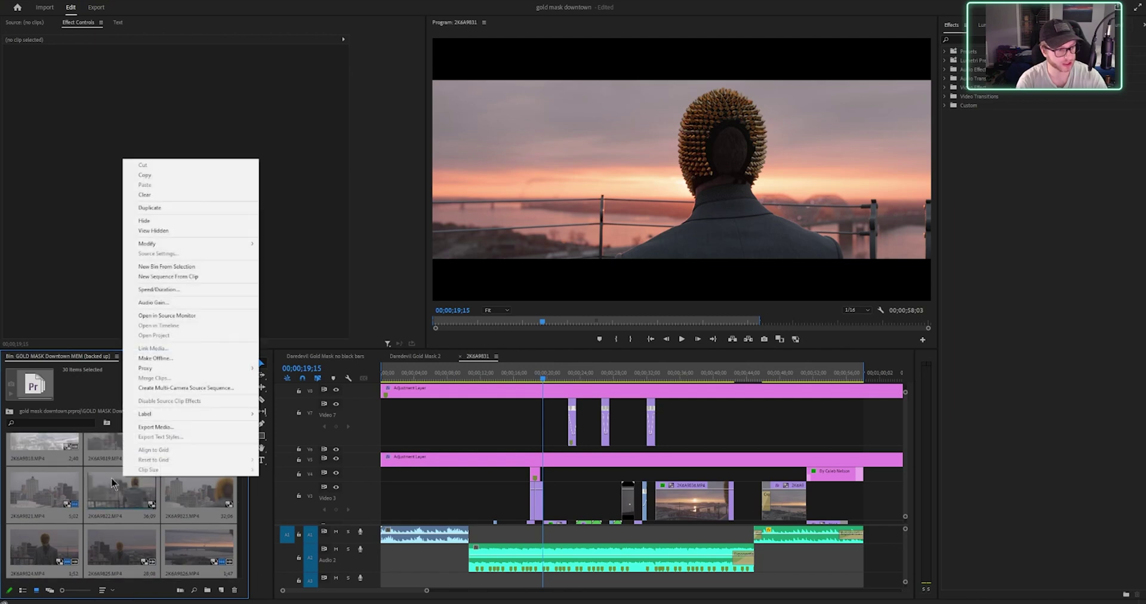
{"action": "mouse_move", "coordinate": [158, 374]}
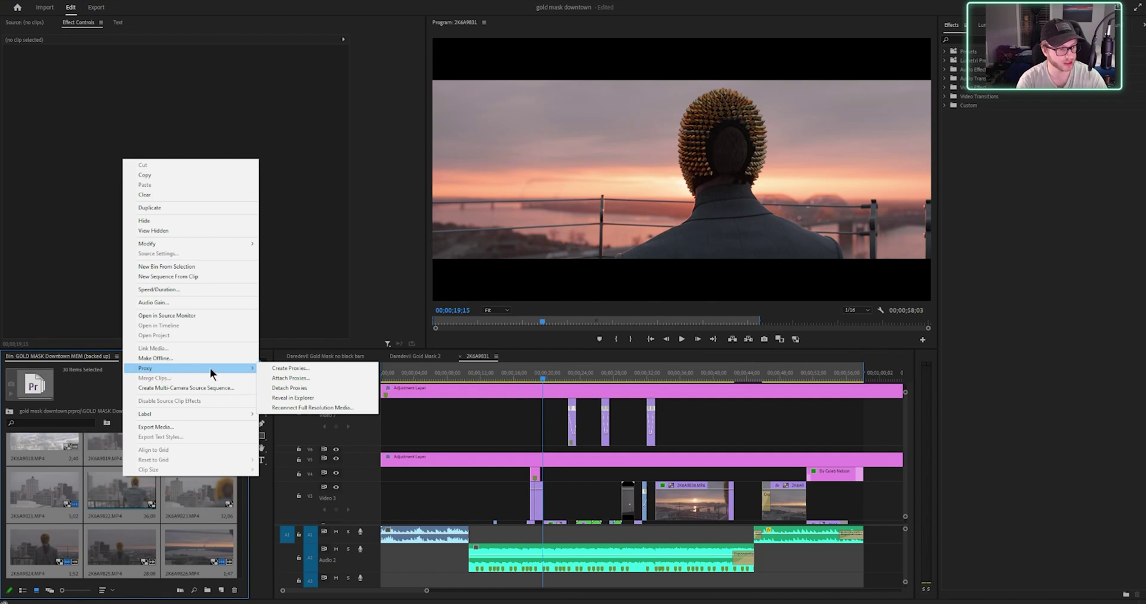
{"action": "left_click", "coordinate": [293, 369]}
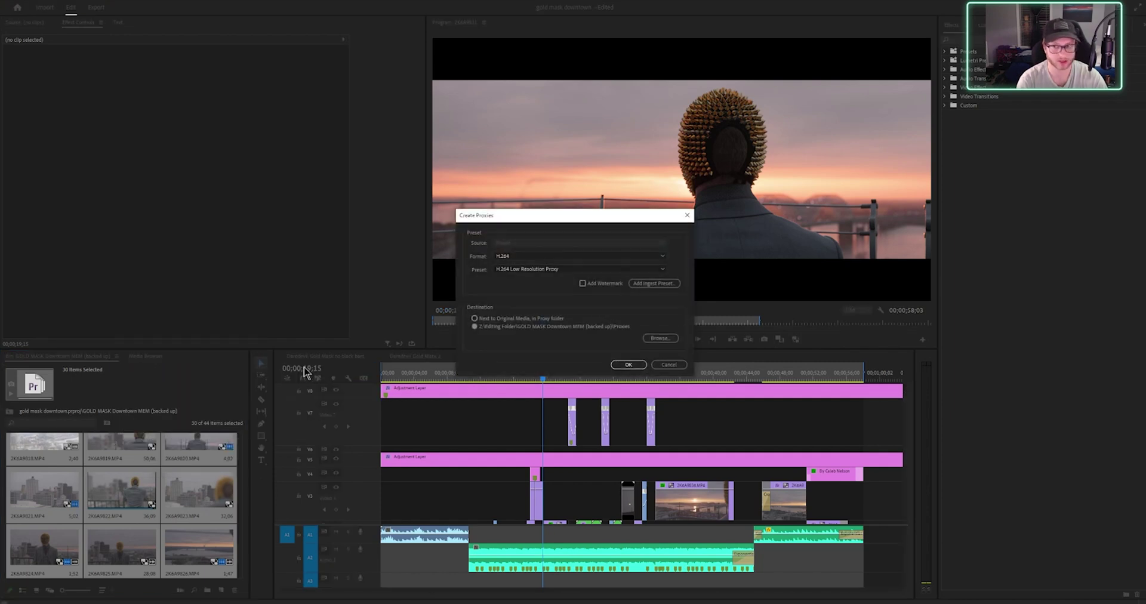
Create H.264 proxies using the H.264 Low Resolution Proxy preset into the Proxies folder
{"action": "left_click", "coordinate": [509, 256]}
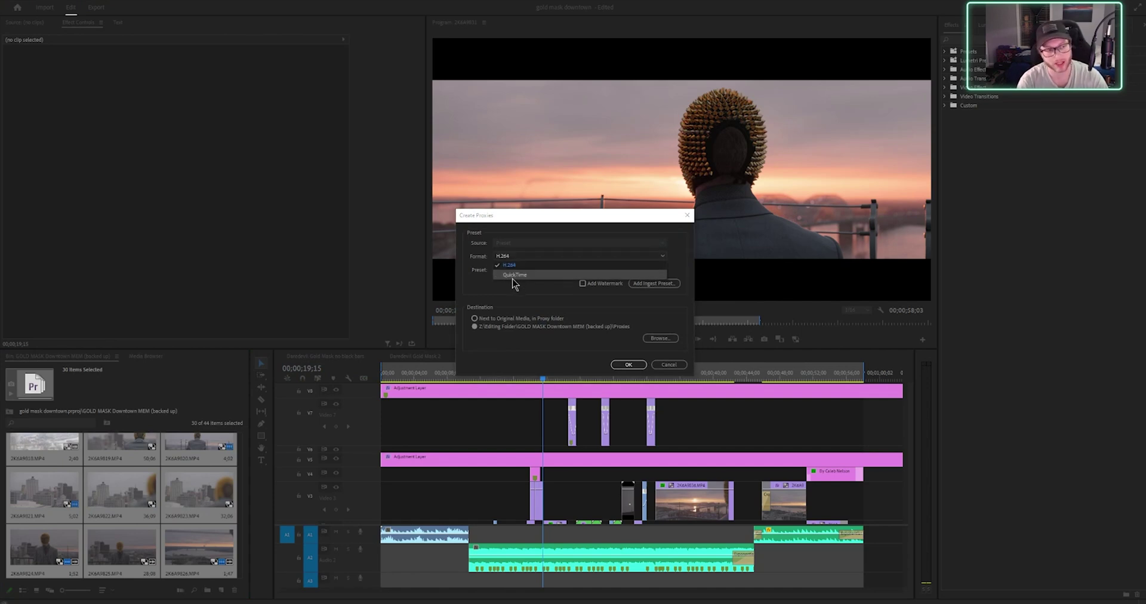
{"action": "left_click", "coordinate": [511, 265]}
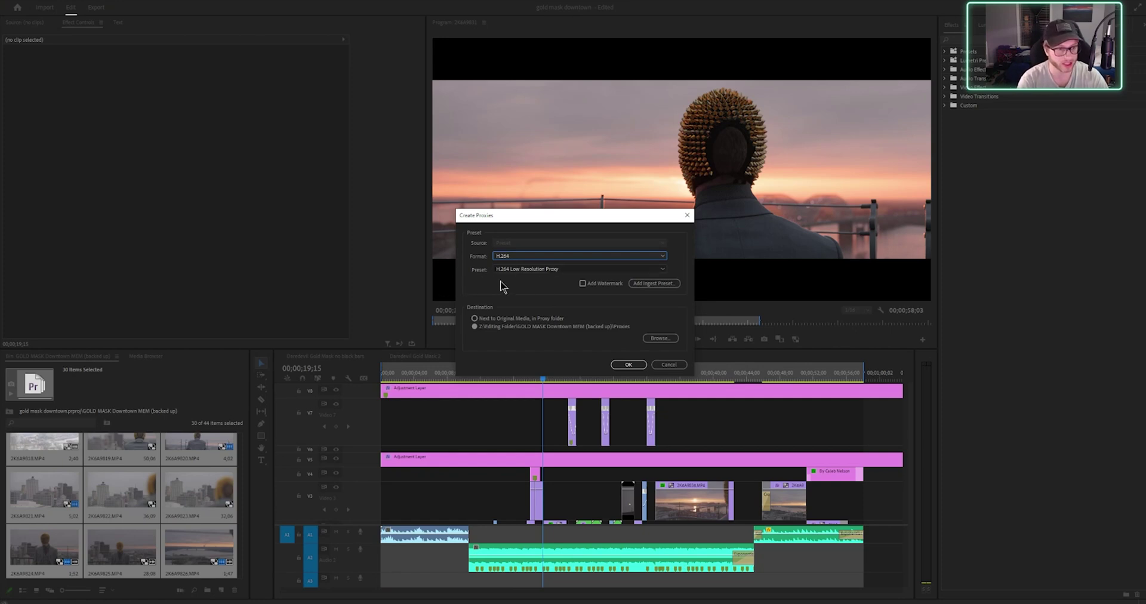
{"action": "left_click", "coordinate": [537, 271]}
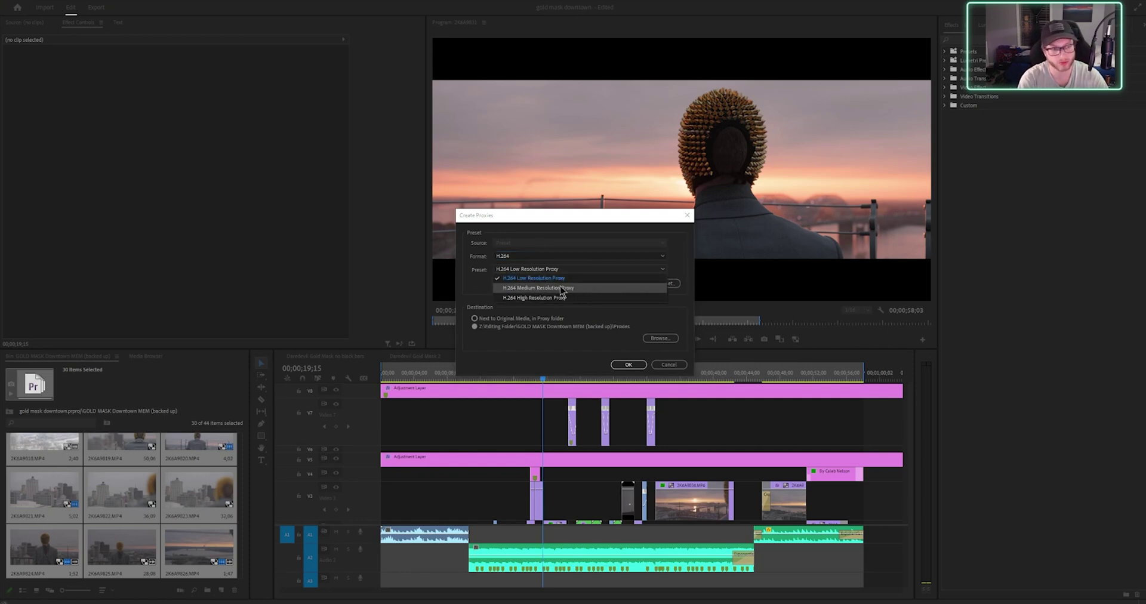
{"action": "left_click", "coordinate": [519, 279]}
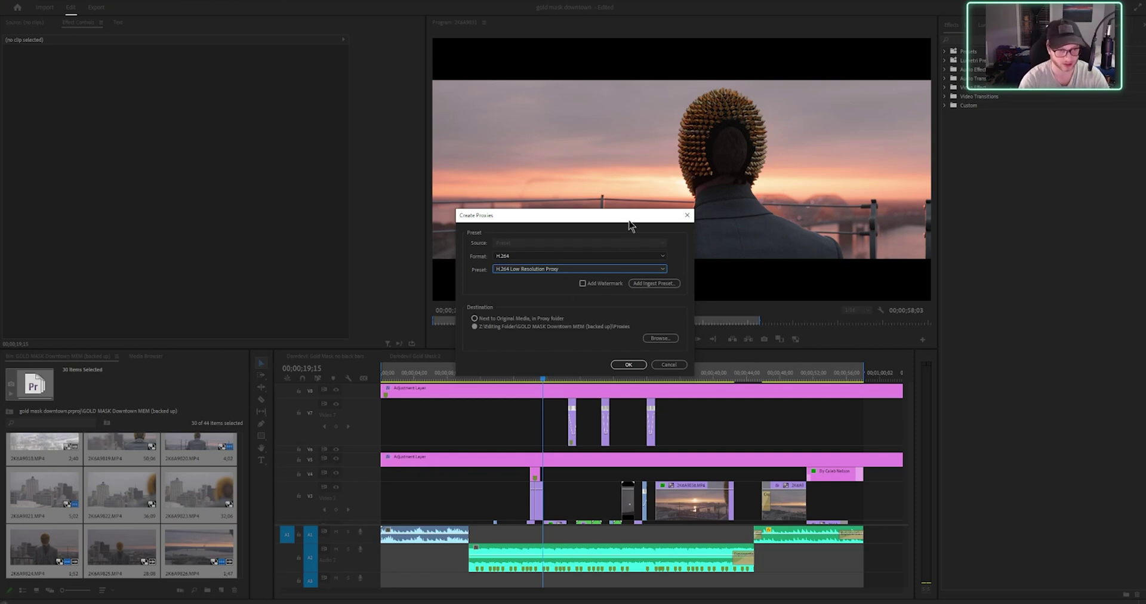
{"action": "left_click", "coordinate": [627, 365]}
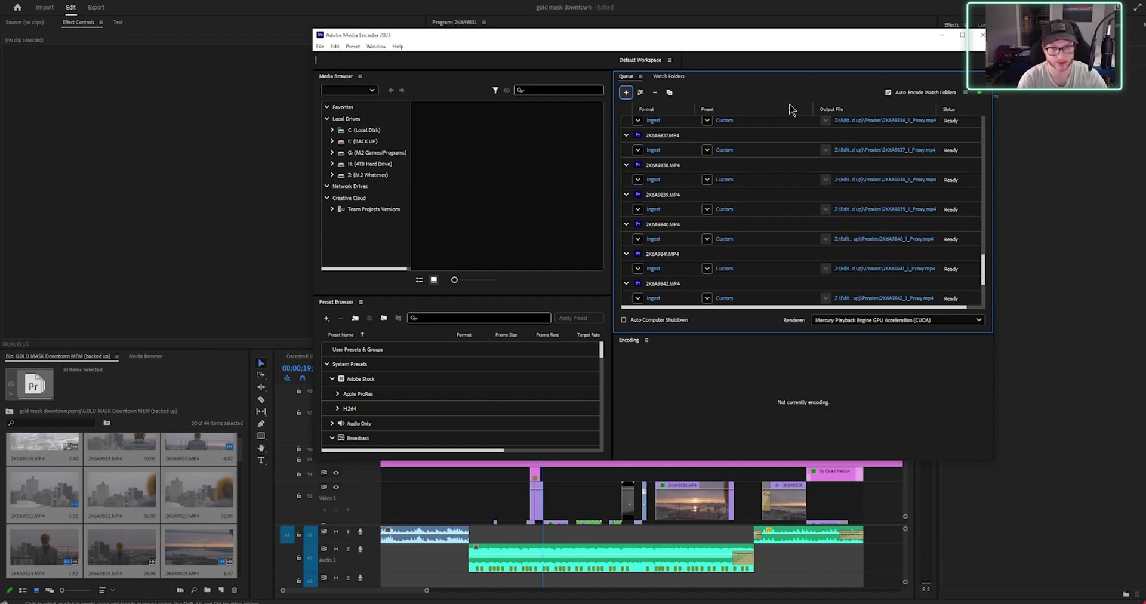
Open the backed-up footage folder in File Explorer from the taskbar
{"action": "right_click", "coordinate": [67, 543]}
{"action": "left_click", "coordinate": [89, 567]}
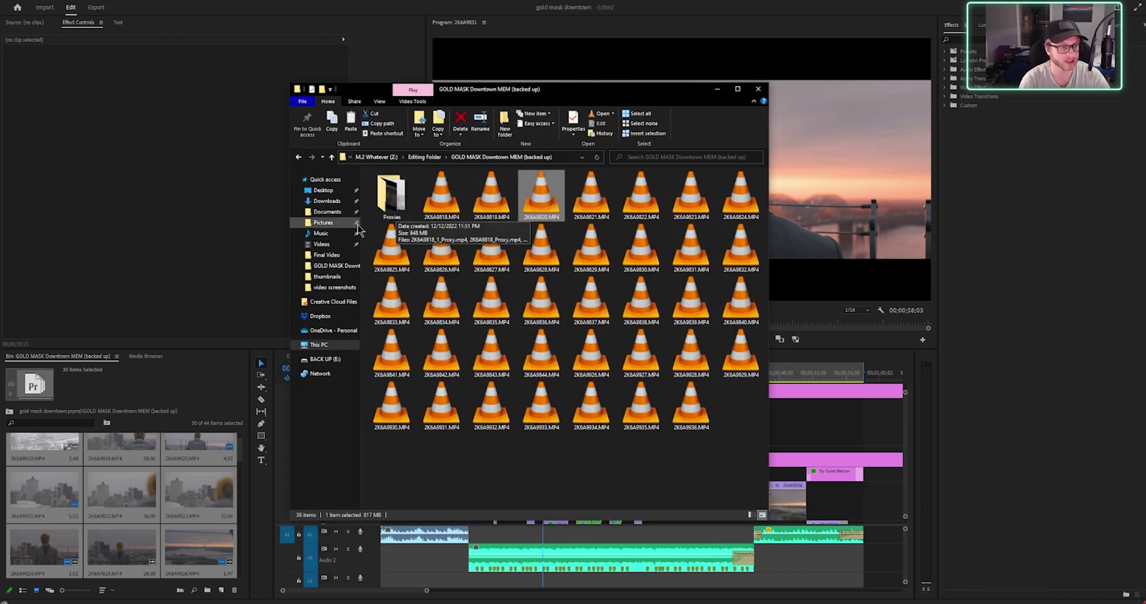
Check the _Proxy.mp4 files in the Proxies folder, then minimize Explorer
{"action": "double_click", "coordinate": [391, 218]}
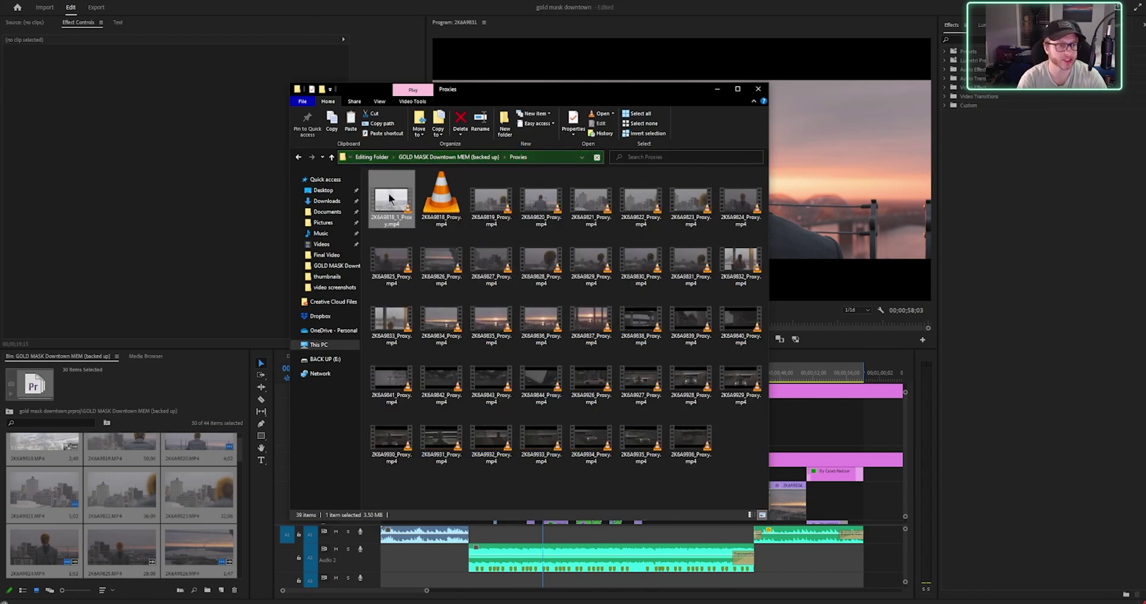
{"action": "left_click", "coordinate": [717, 95]}
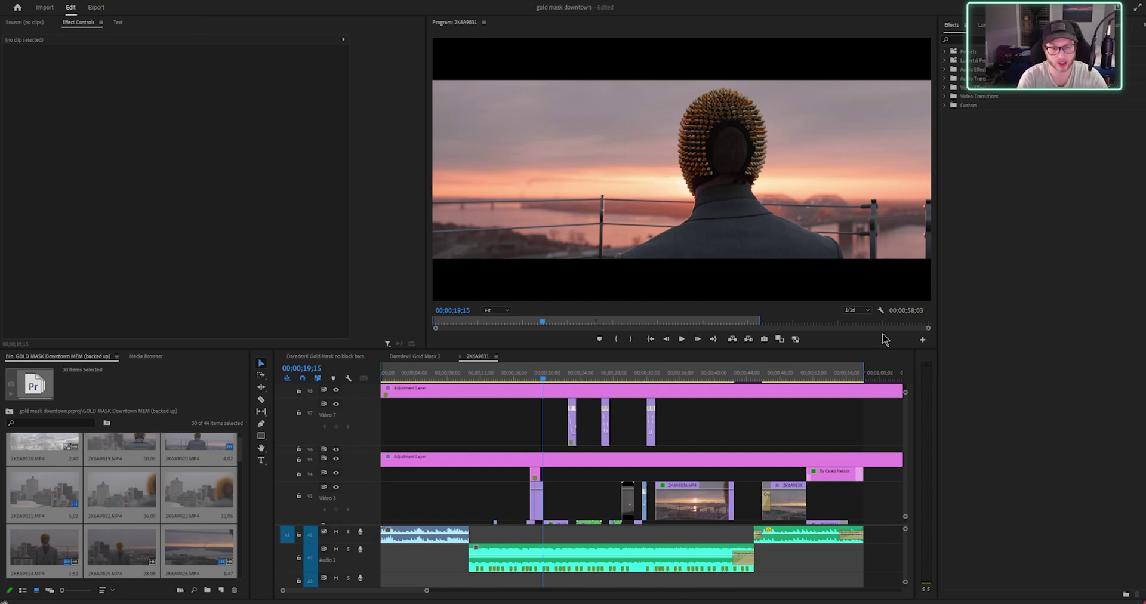
Add a Toggle Proxies button to the Program monitor controls and switch proxy playback on
{"action": "left_click", "coordinate": [922, 343]}
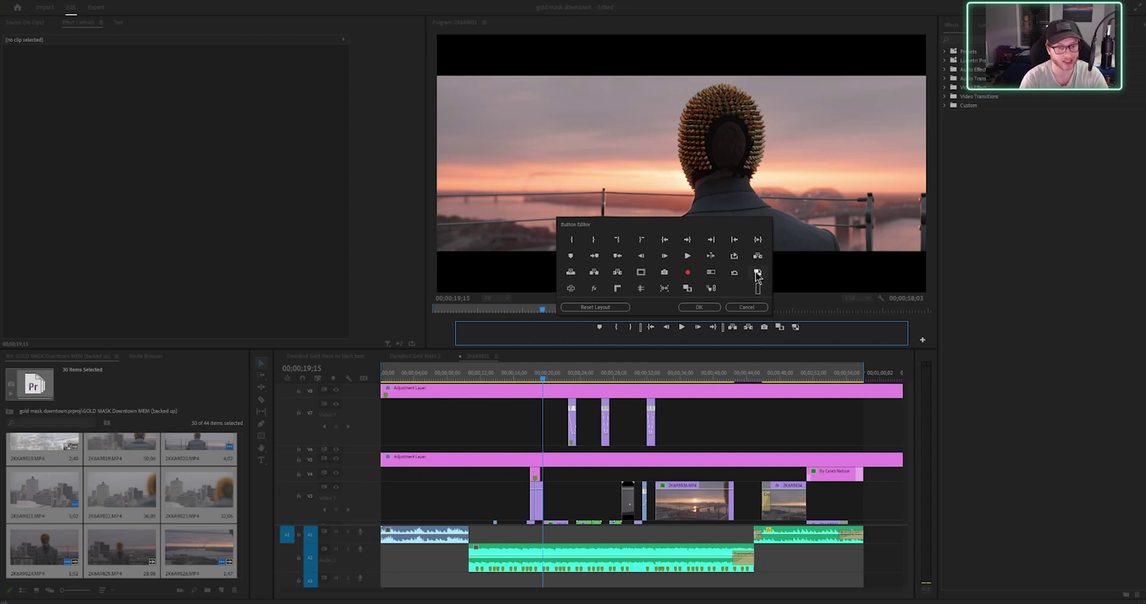
{"action": "left_click_drag", "start_coordinate": [758, 273], "coordinate": [783, 348]}
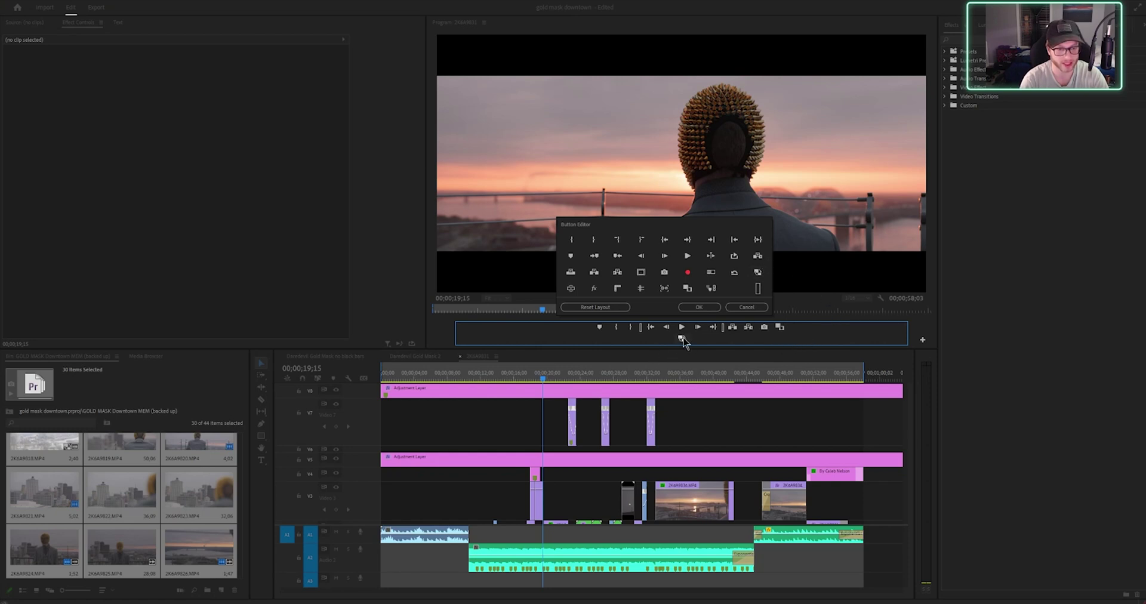
{"action": "left_click", "coordinate": [699, 307]}
{"action": "left_click", "coordinate": [682, 342]}
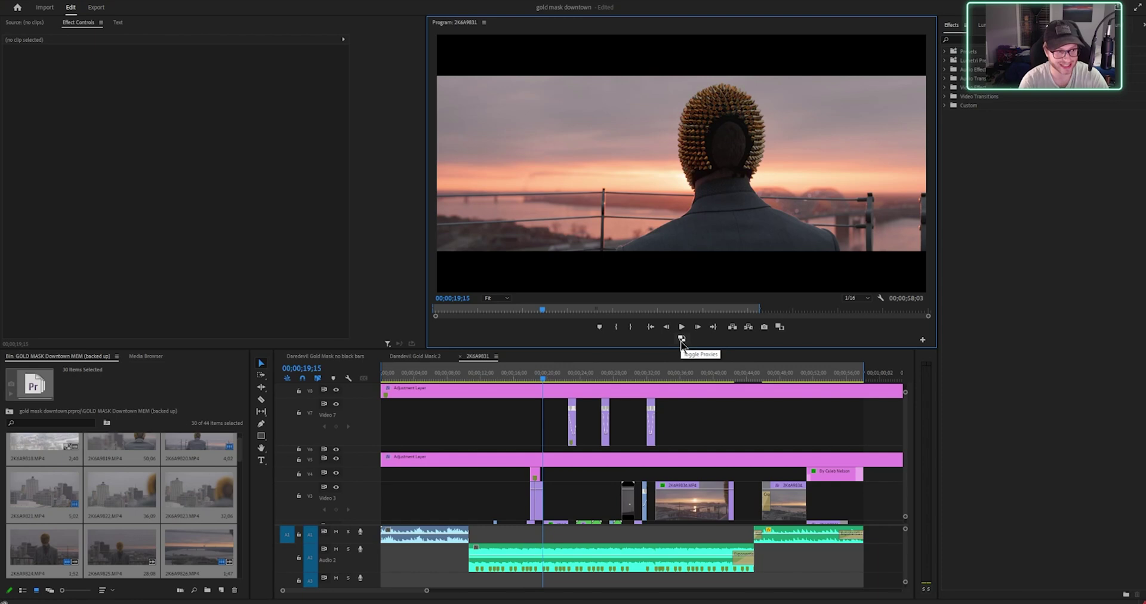
{"action": "left_click", "coordinate": [682, 340]}
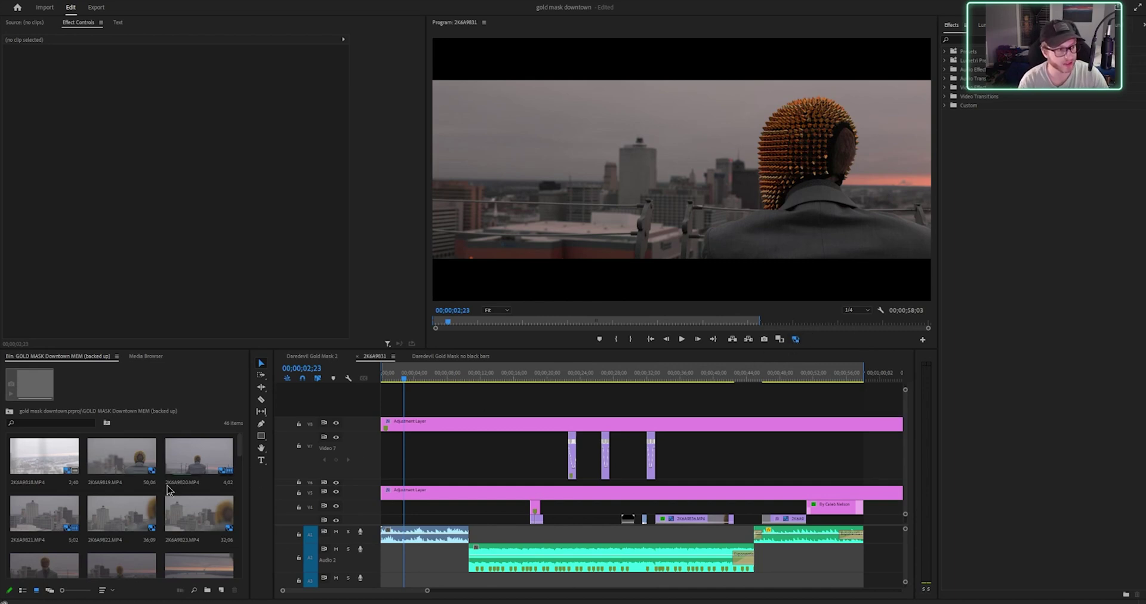
Select the project bin and scroll down its clip list
{"action": "left_click", "coordinate": [242, 452]}
{"action": "scroll", "coordinate": [241, 451], "scroll_direction": "down", "scroll_amount": 1}
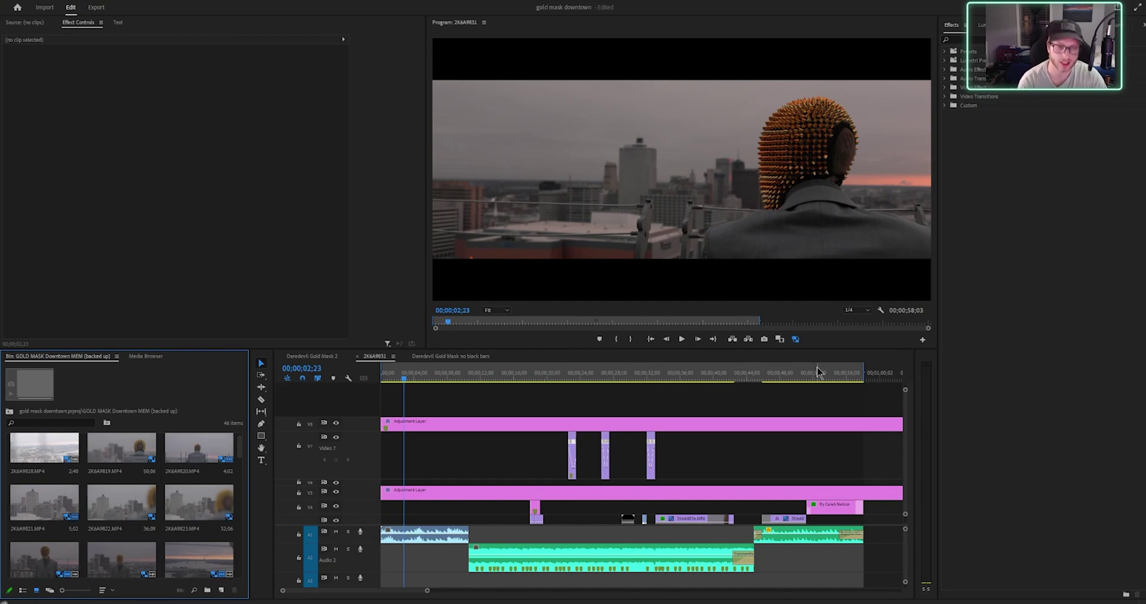
Play and stop the proxy sequence several times, then scrub the playhead back to about 19;21
{"action": "left_click", "coordinate": [681, 338]}
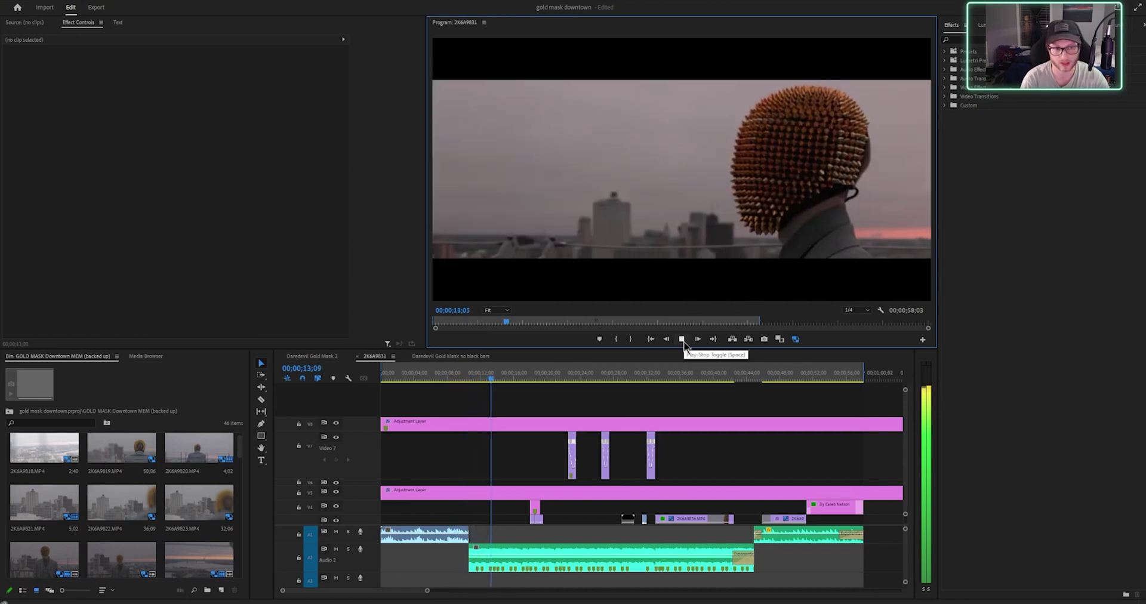
{"action": "left_click", "coordinate": [682, 339]}
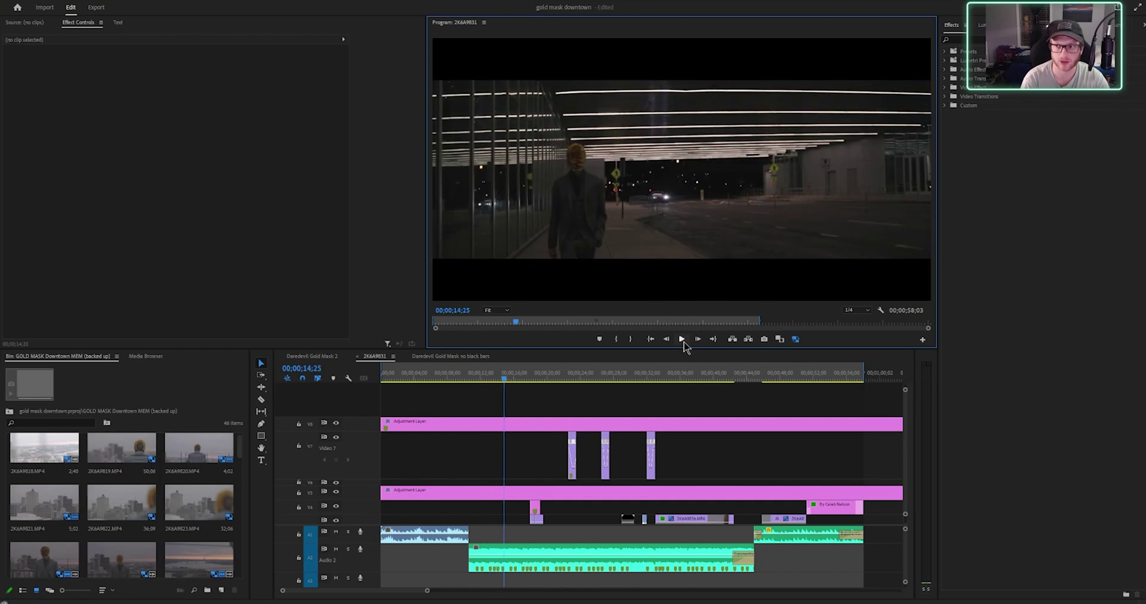
{"action": "left_click", "coordinate": [682, 339]}
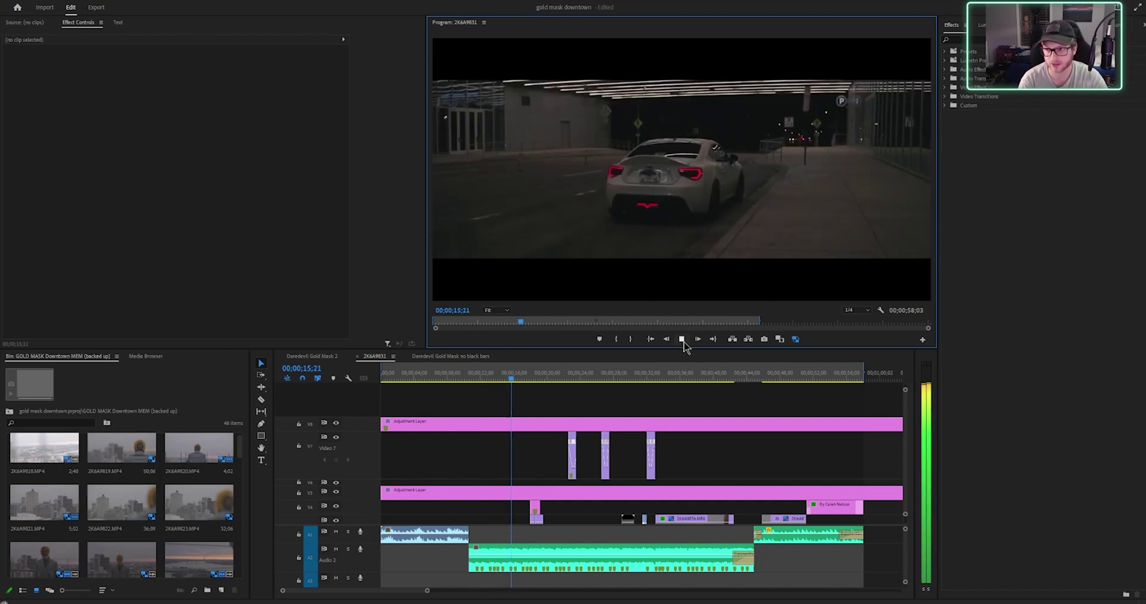
{"action": "left_click", "coordinate": [681, 339]}
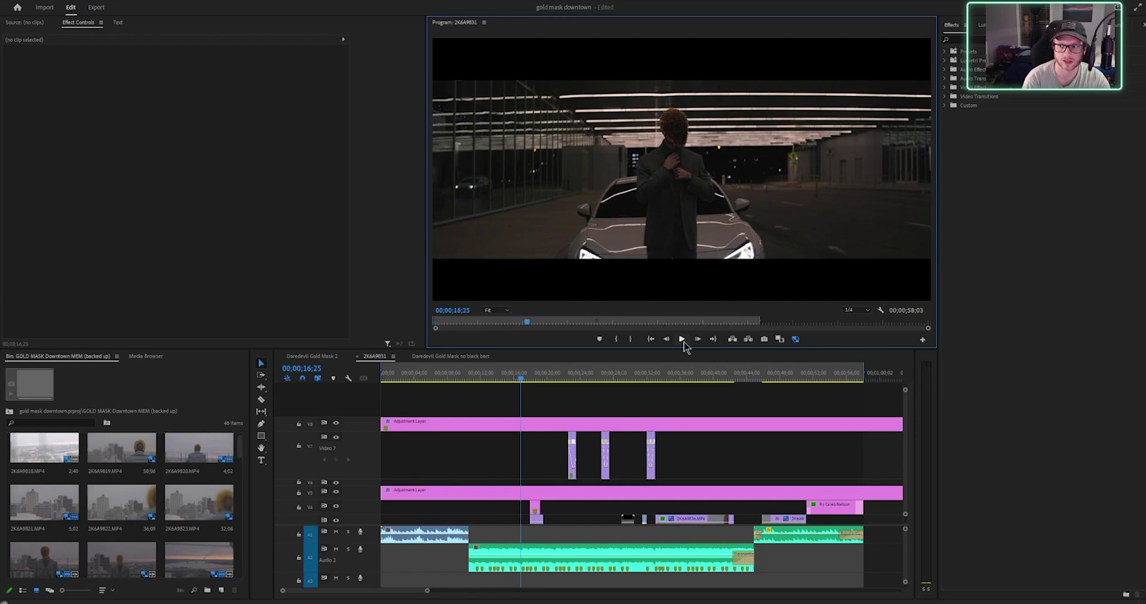
{"action": "left_click", "coordinate": [682, 340]}
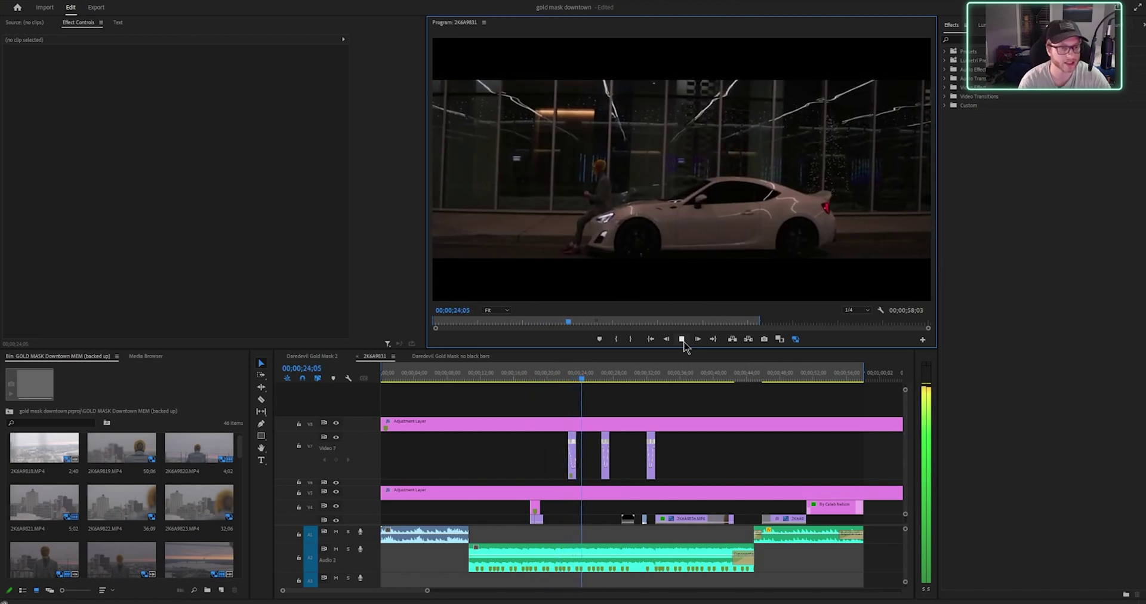
{"action": "left_click", "coordinate": [682, 340]}
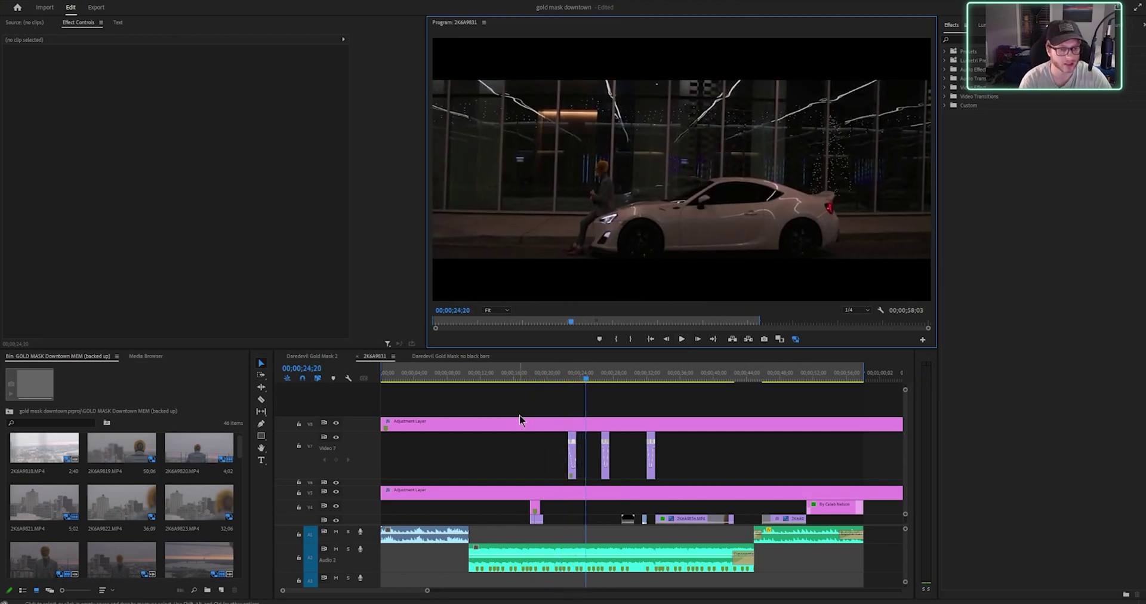
{"action": "left_click", "coordinate": [582, 379]}
{"action": "left_click_drag", "start_coordinate": [583, 385], "coordinate": [511, 385]}
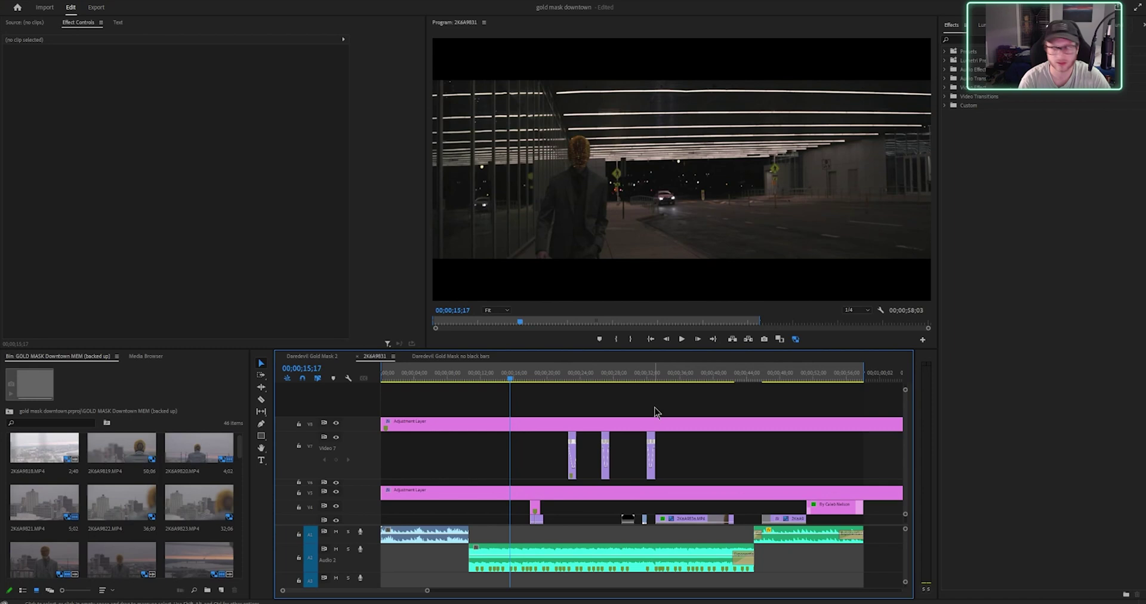